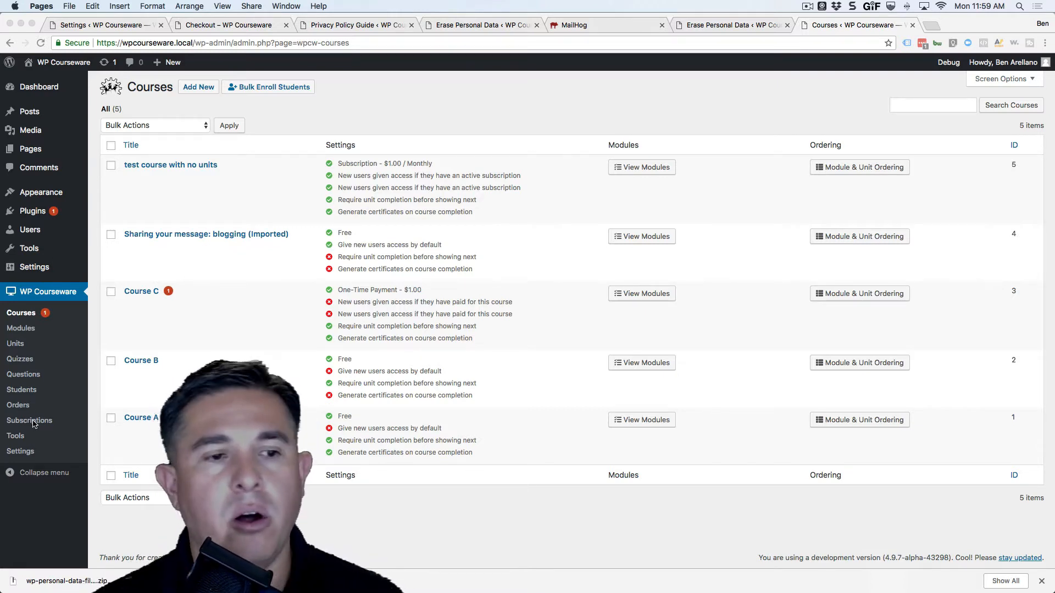
# Review the Orders and Subscriptions lists, then bring up the Tools page's Export Course form
pyautogui.click(87, 406)
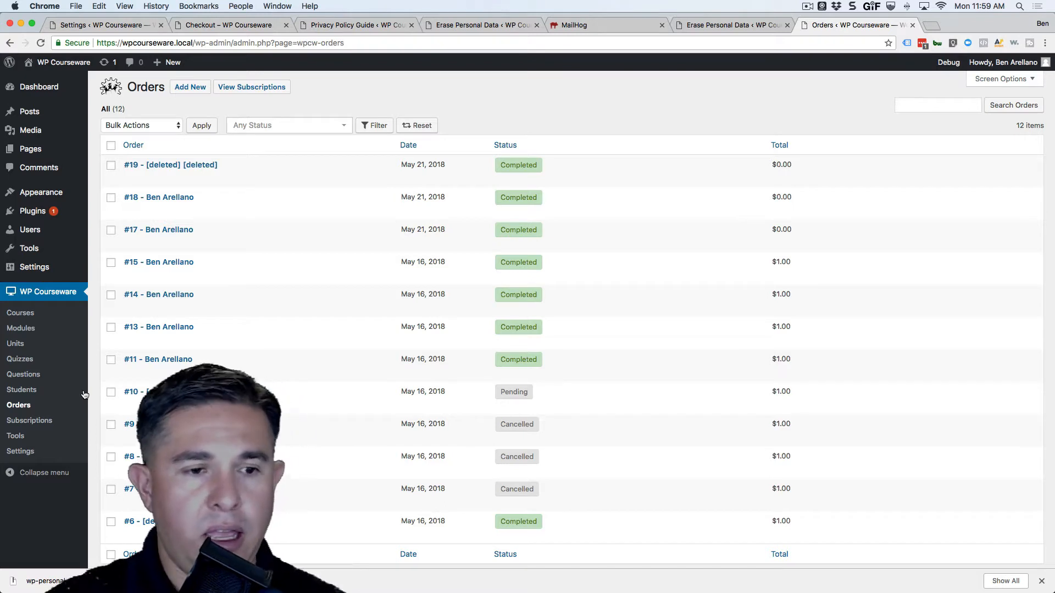
pyautogui.moveTo(159, 311)
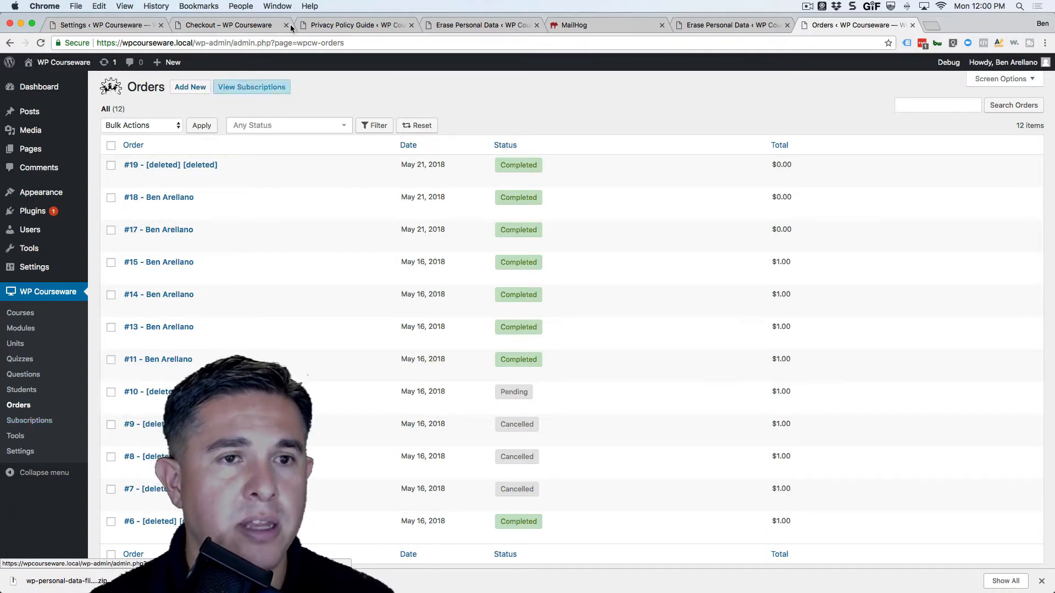
pyautogui.click(261, 91)
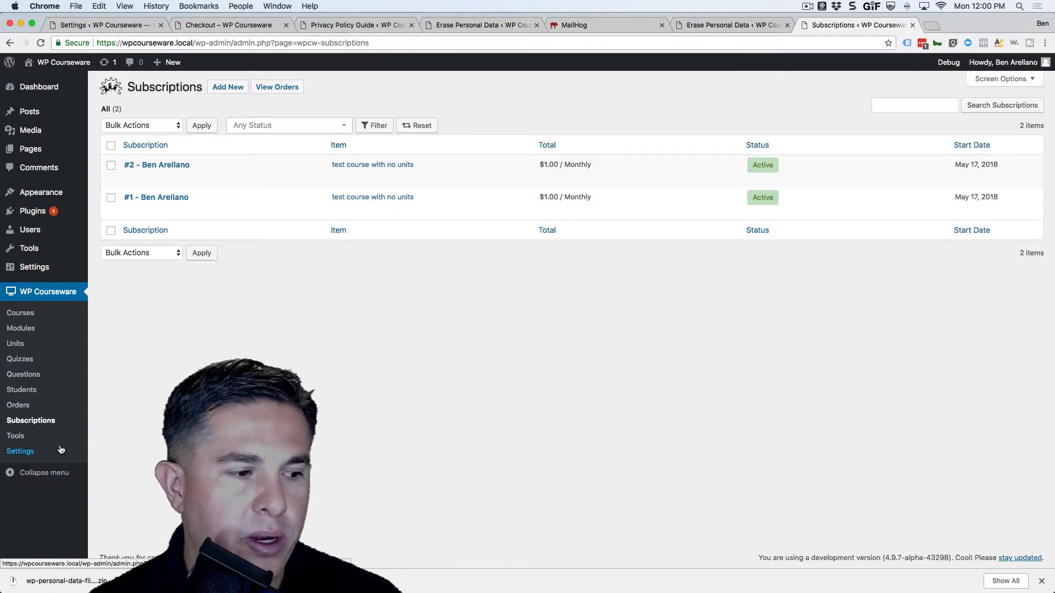
pyautogui.click(17, 437)
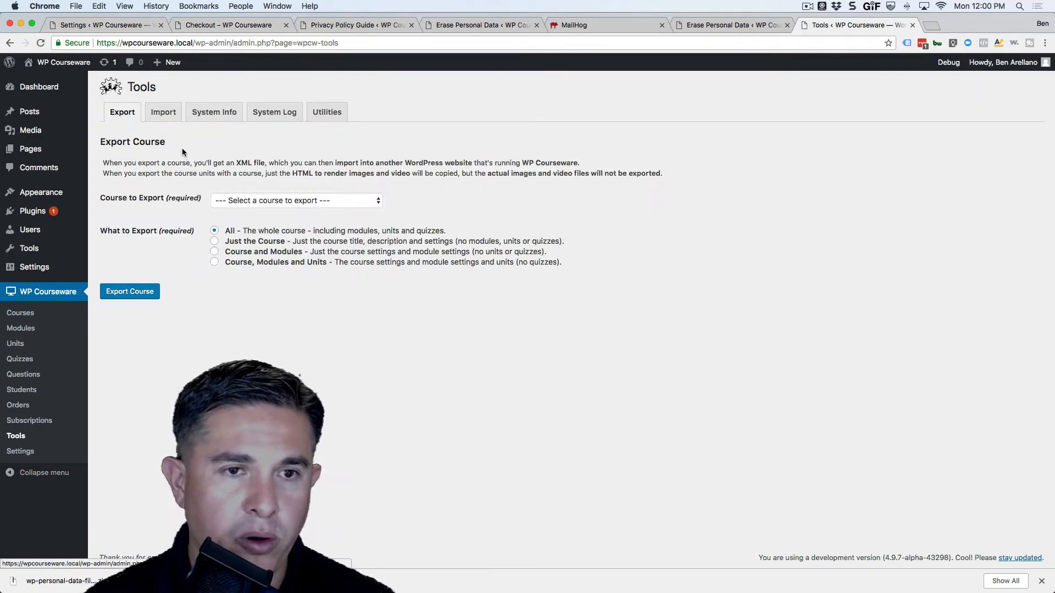
# Step through the Tools Import and System Info tabs to the empty System Log
pyautogui.click(163, 112)
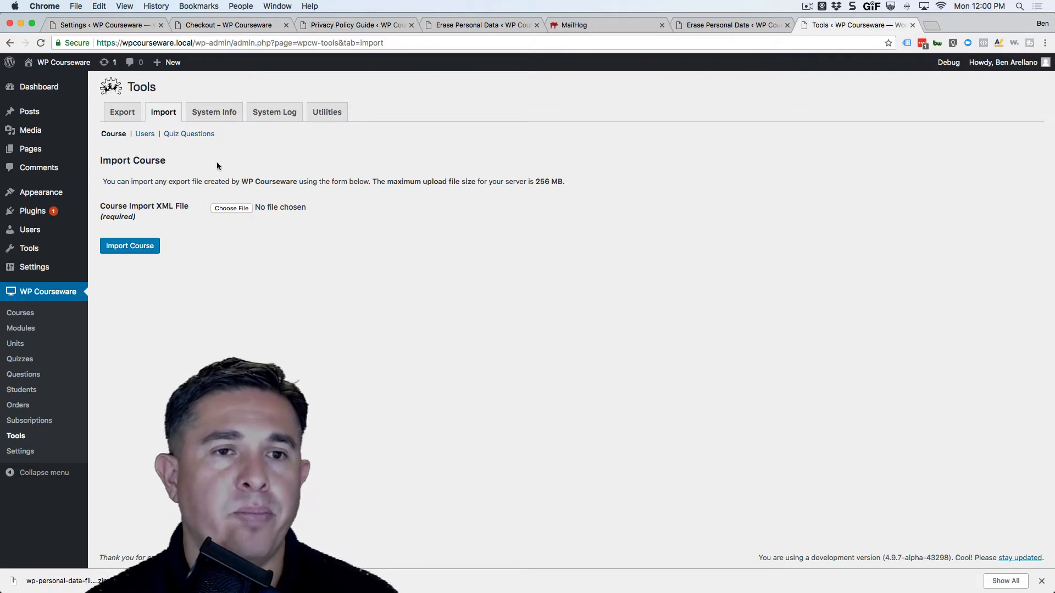
pyautogui.click(214, 112)
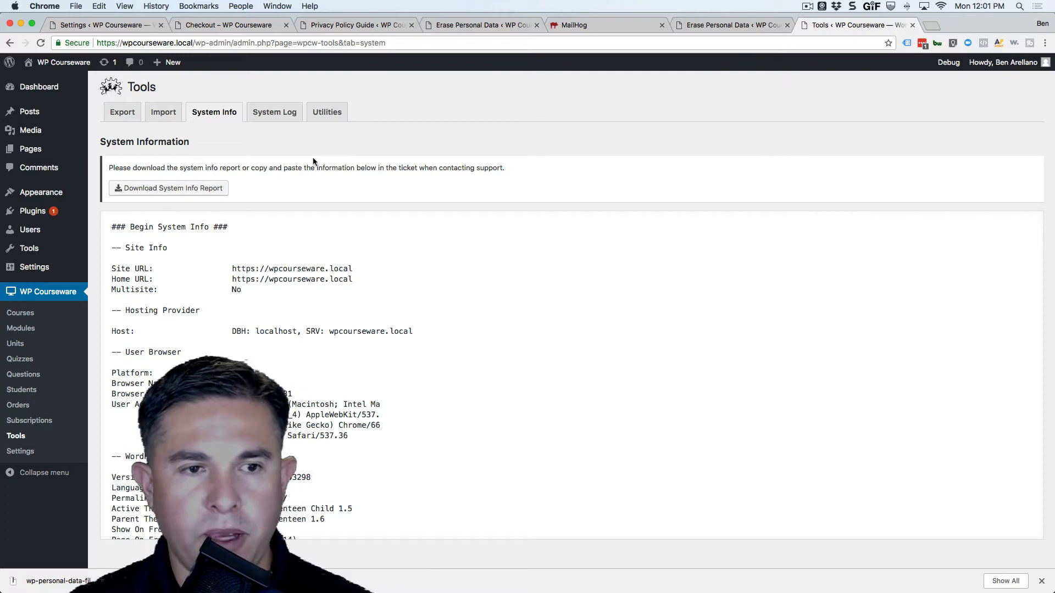
pyautogui.click(279, 114)
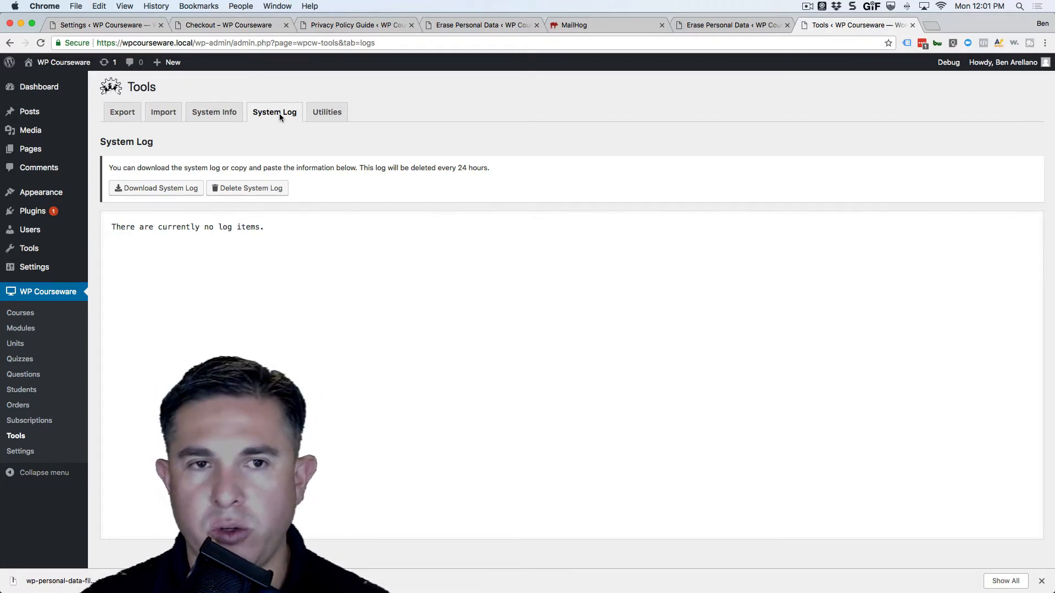
# Look over the Tools Utilities tab, then return to the five-course Courses list
pyautogui.click(337, 114)
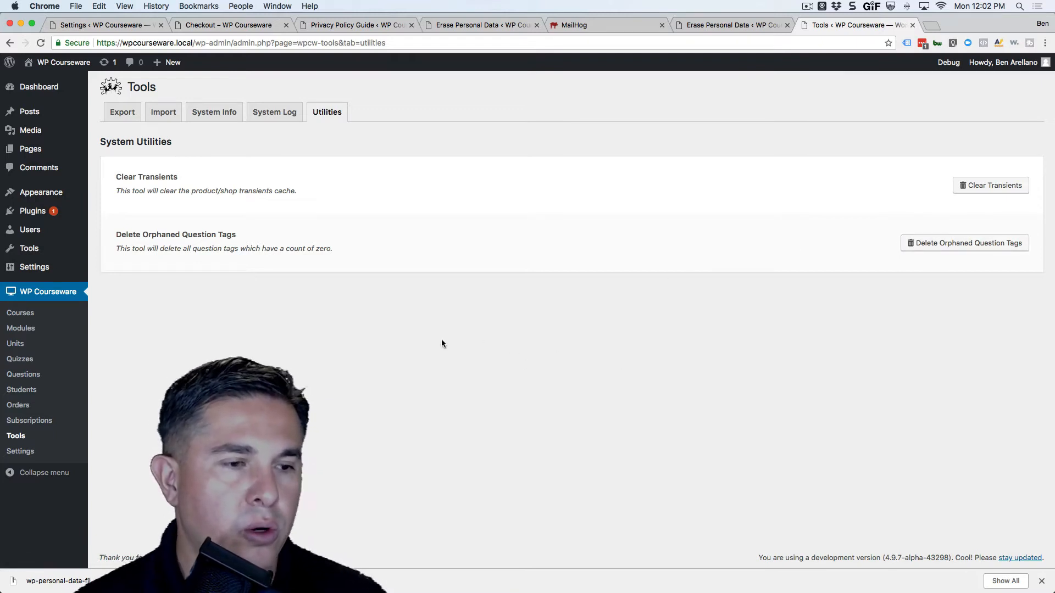
pyautogui.click(20, 313)
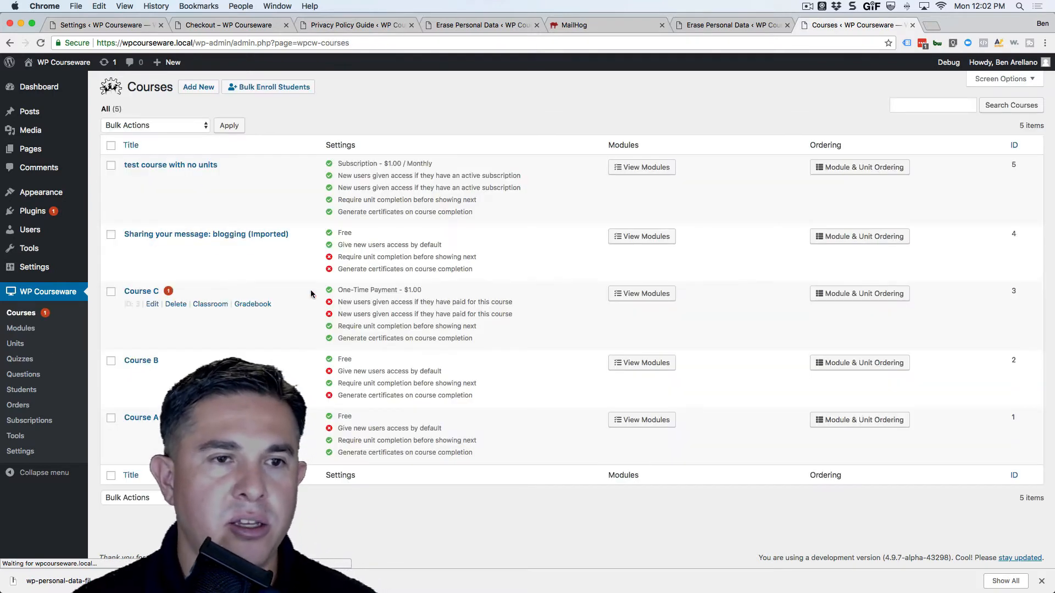
# Open 'test course with no units' and view its Payments: monthly subscription at 1.00
pyautogui.click(181, 165)
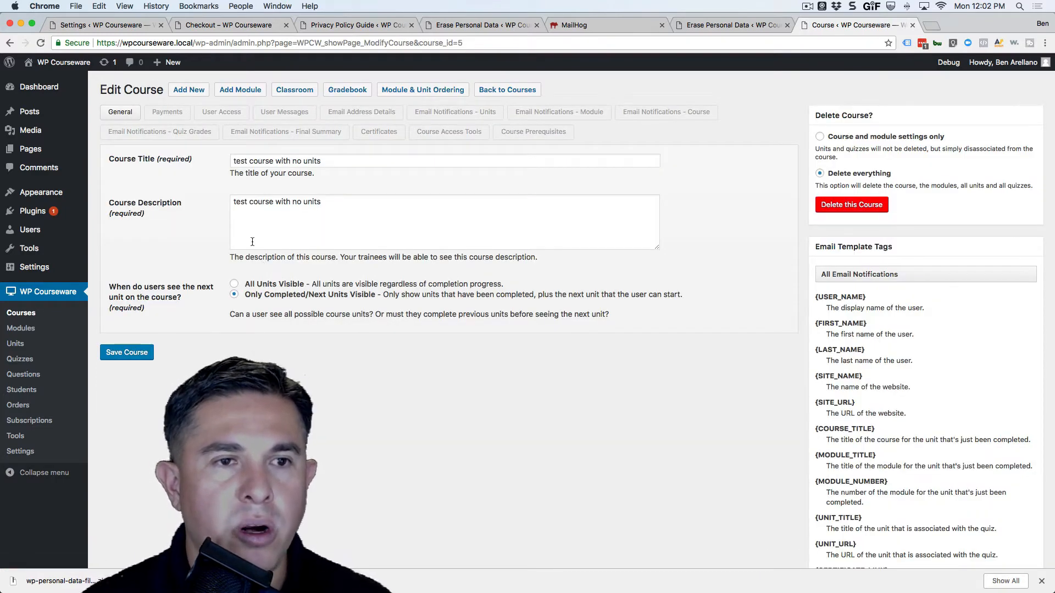
pyautogui.click(180, 117)
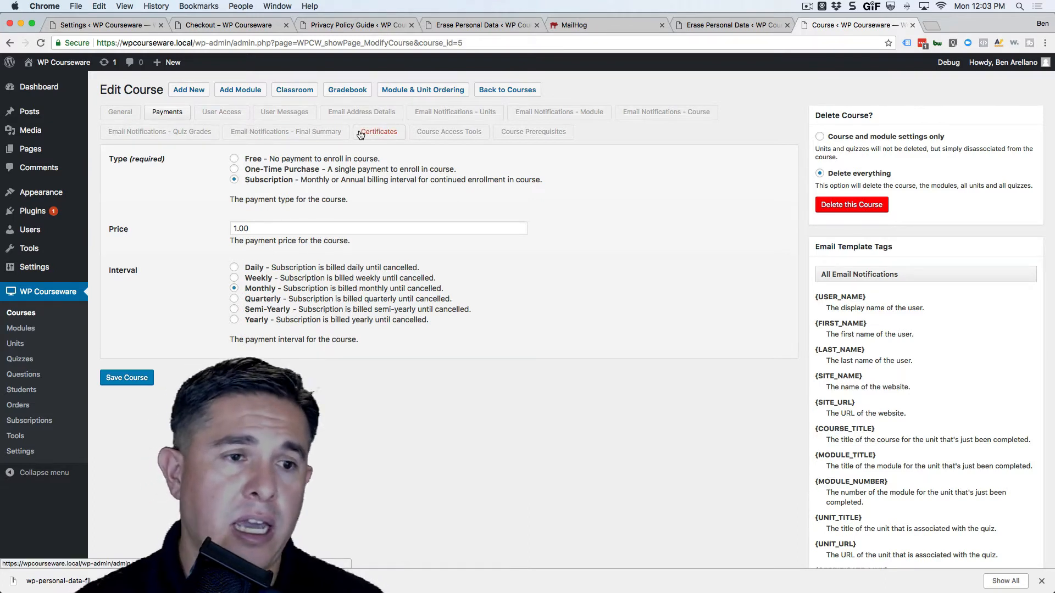
# Append a comma and a second admin e-mail address to the course's Admin Notify Email Address
pyautogui.click(361, 112)
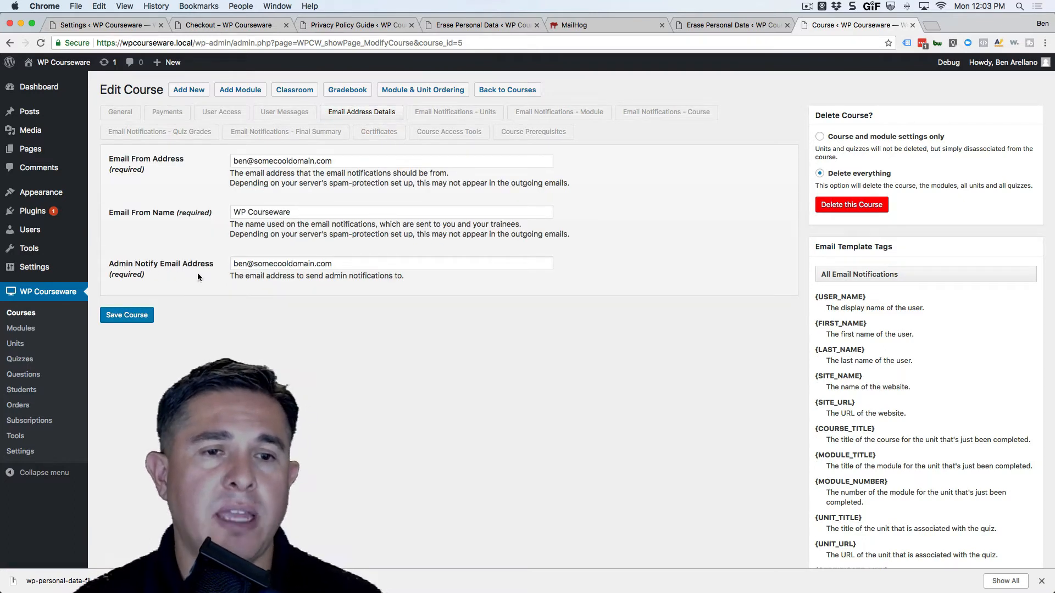
pyautogui.click(344, 264)
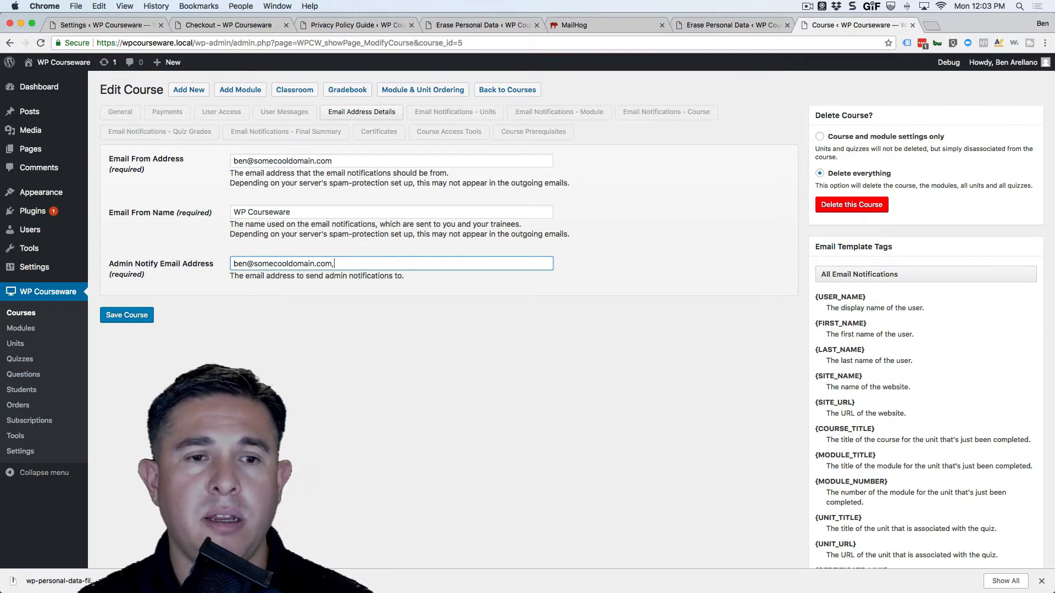
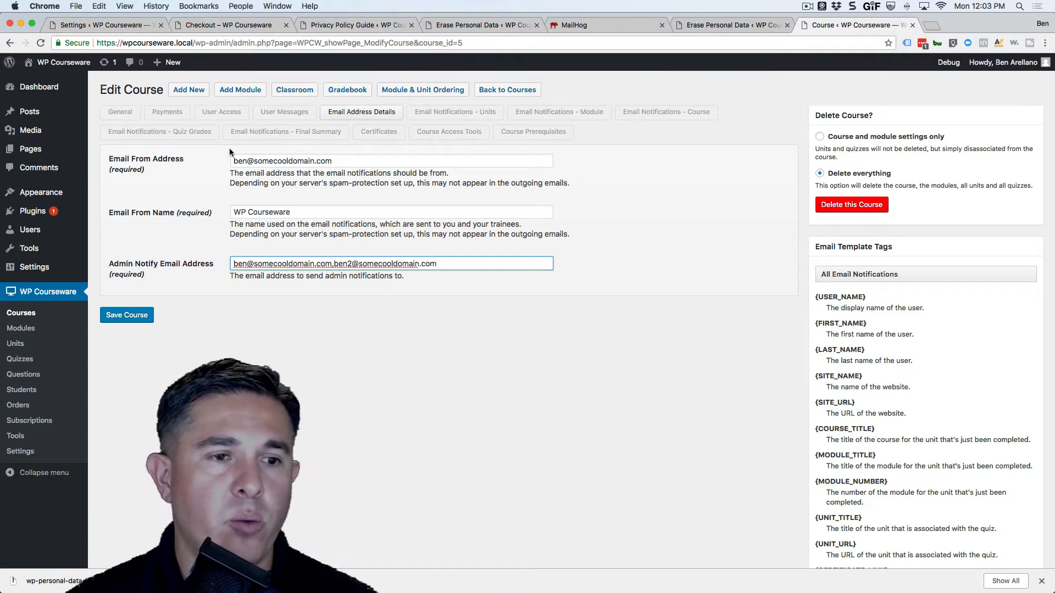
pyautogui.click(21, 456)
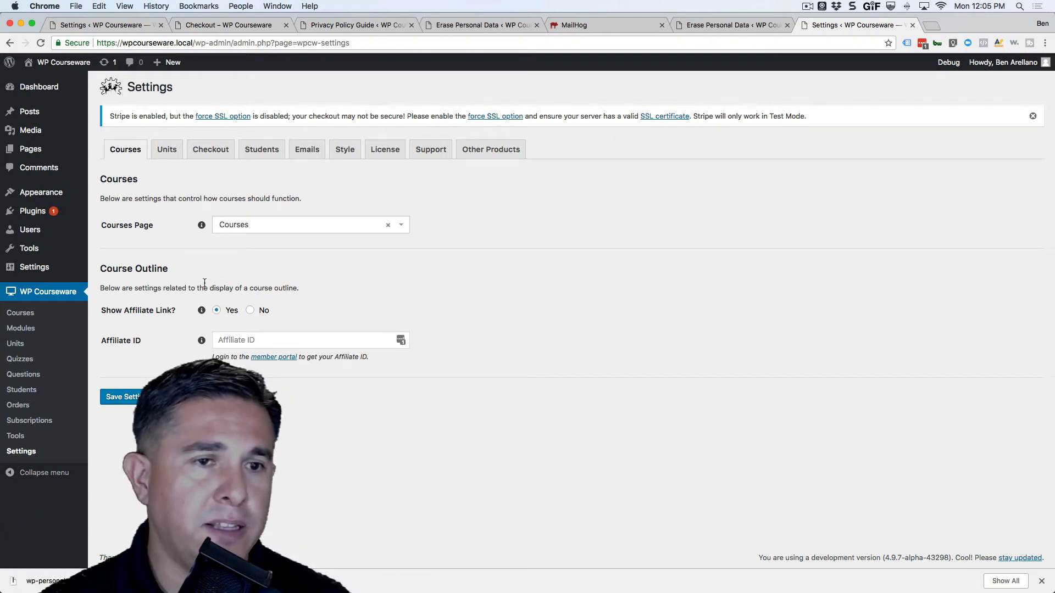
# Check the Units settings, then view the Checkout tab's assigned pages
pyautogui.click(170, 158)
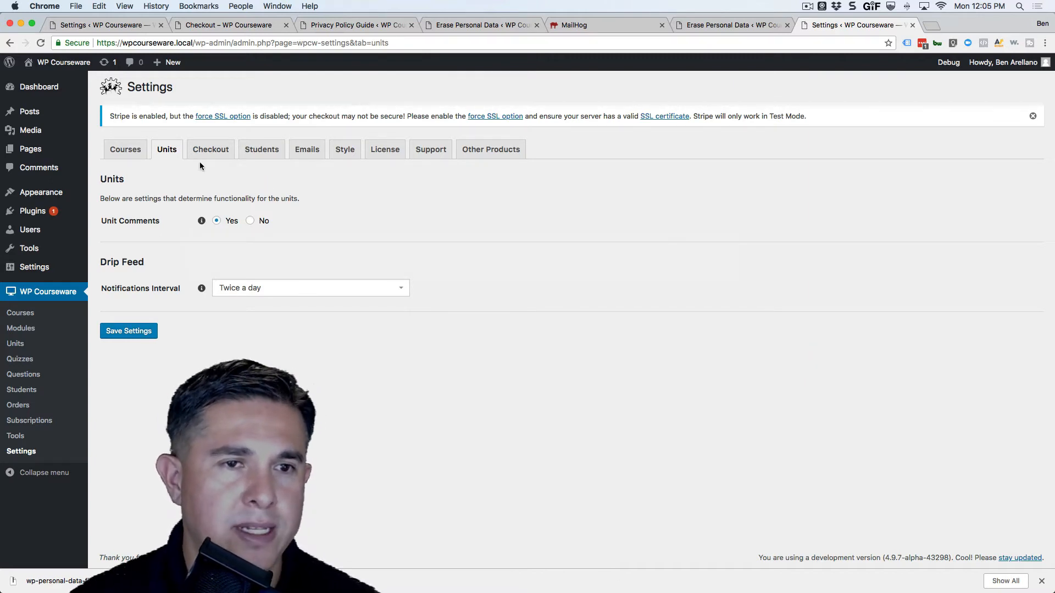
pyautogui.click(211, 150)
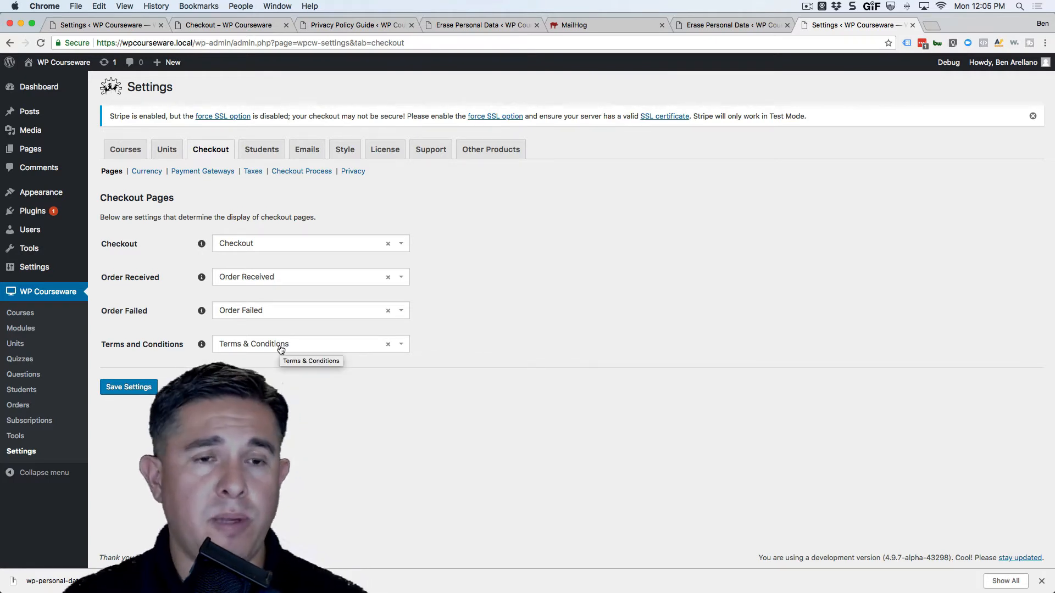
# Leave the Checkout page choice unchanged and view the Currency section (US dollar, left)
pyautogui.click(388, 243)
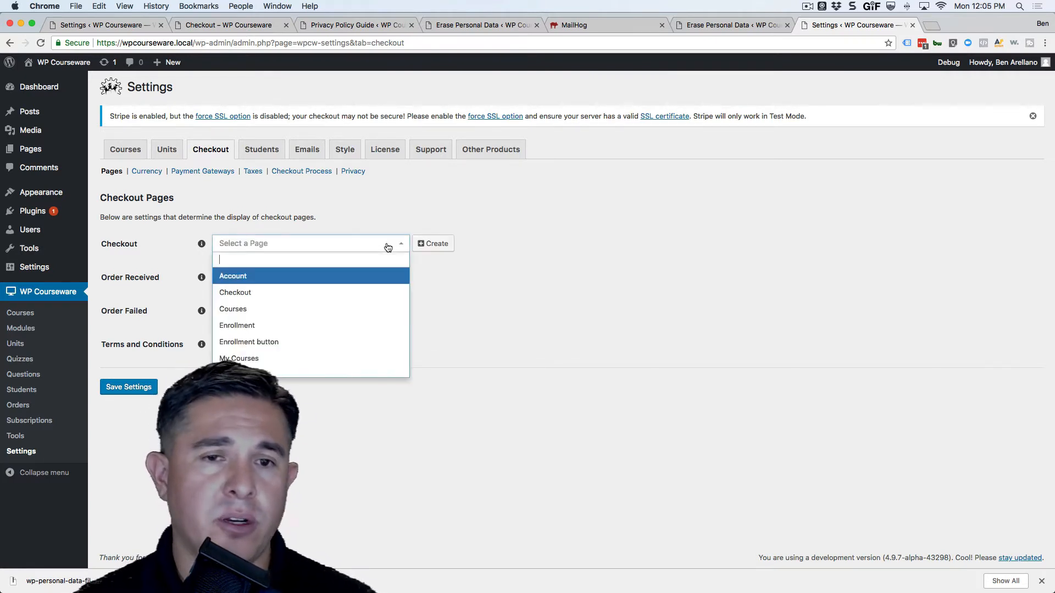
pyautogui.click(388, 246)
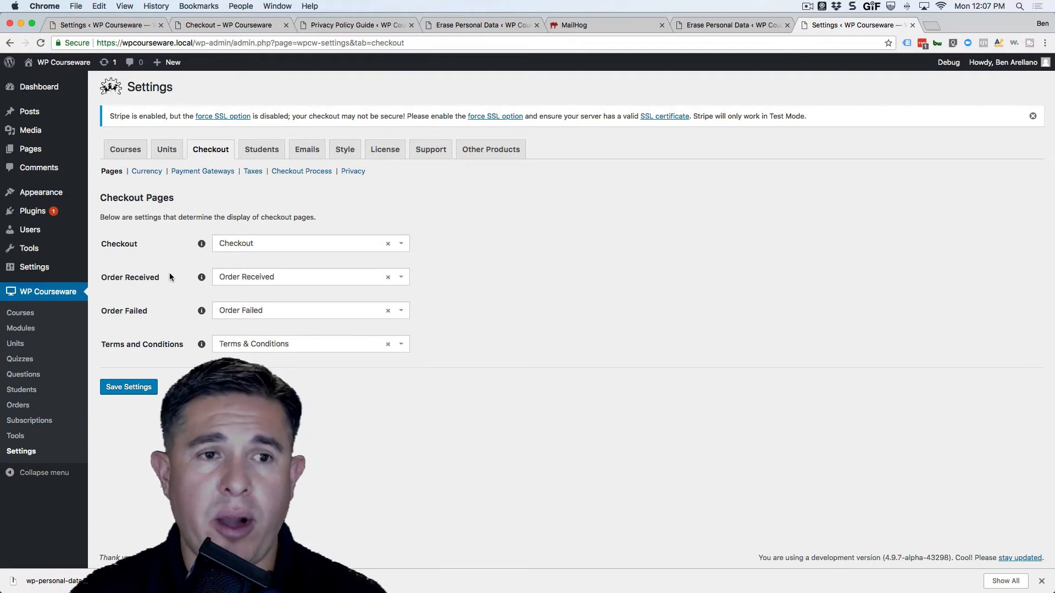
pyautogui.click(147, 171)
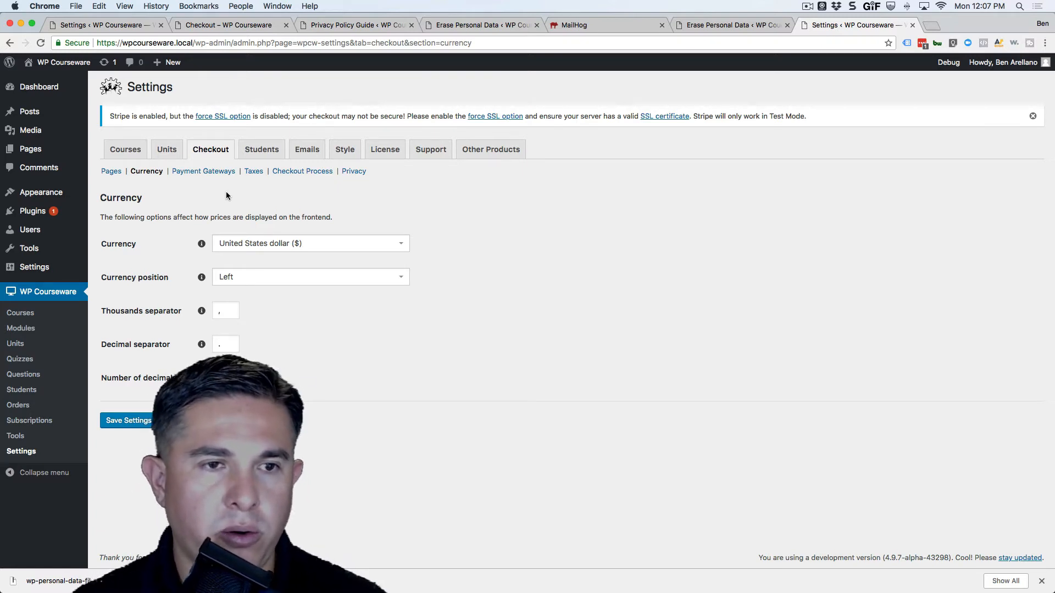
# View the Payment Gateways section, then the Taxes section with taxes left disabled
pyautogui.click(176, 170)
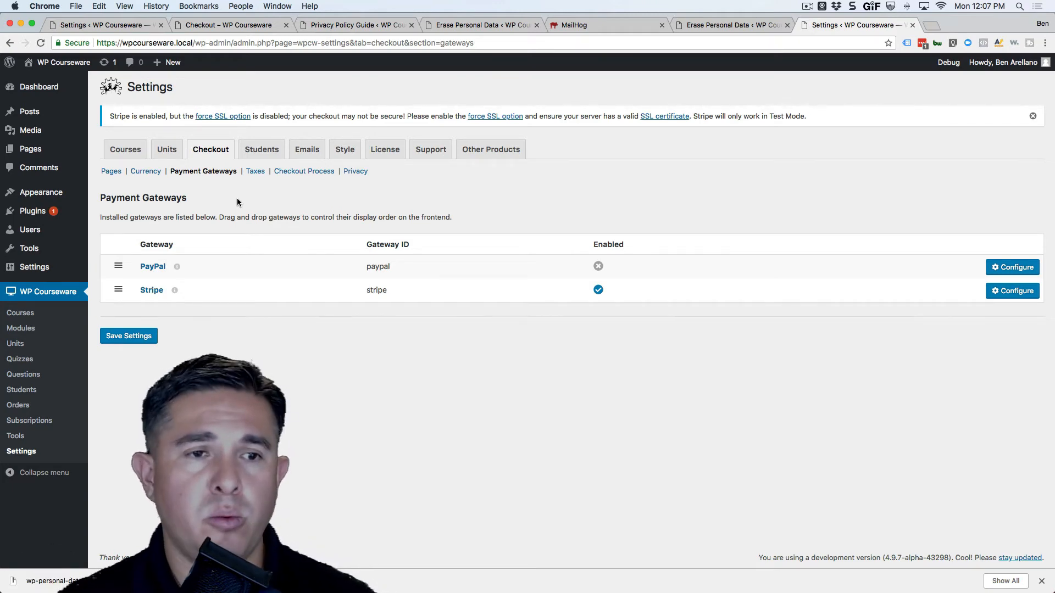
pyautogui.click(255, 171)
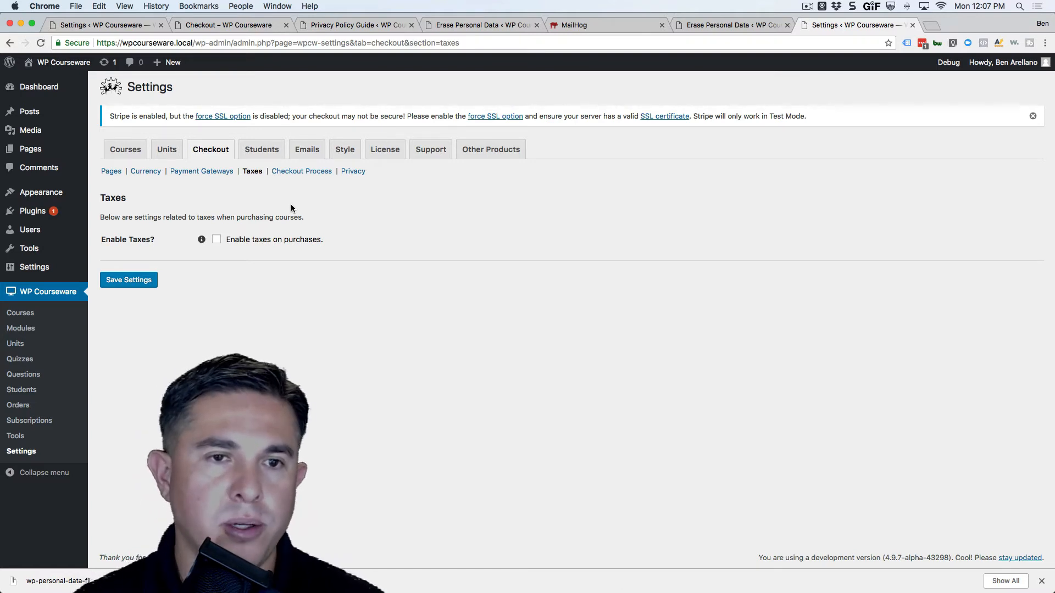
# Show the Checkout Process section, where Force SSL and Redirect to Checkout are unticked
pyautogui.click(296, 173)
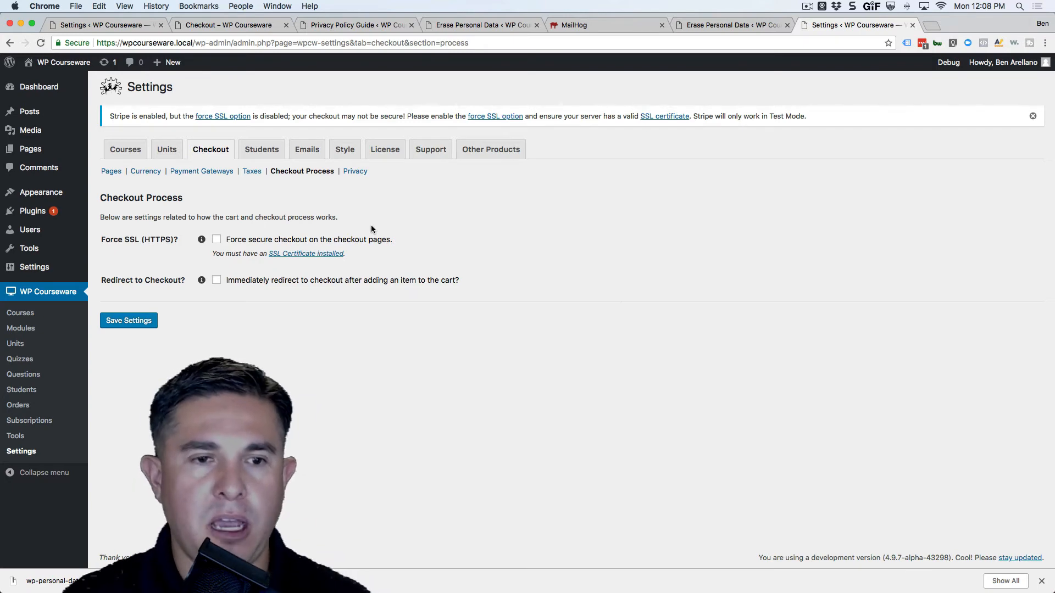
# Review the checkout Privacy settings, then view the Students tab's account endpoints
pyautogui.click(352, 171)
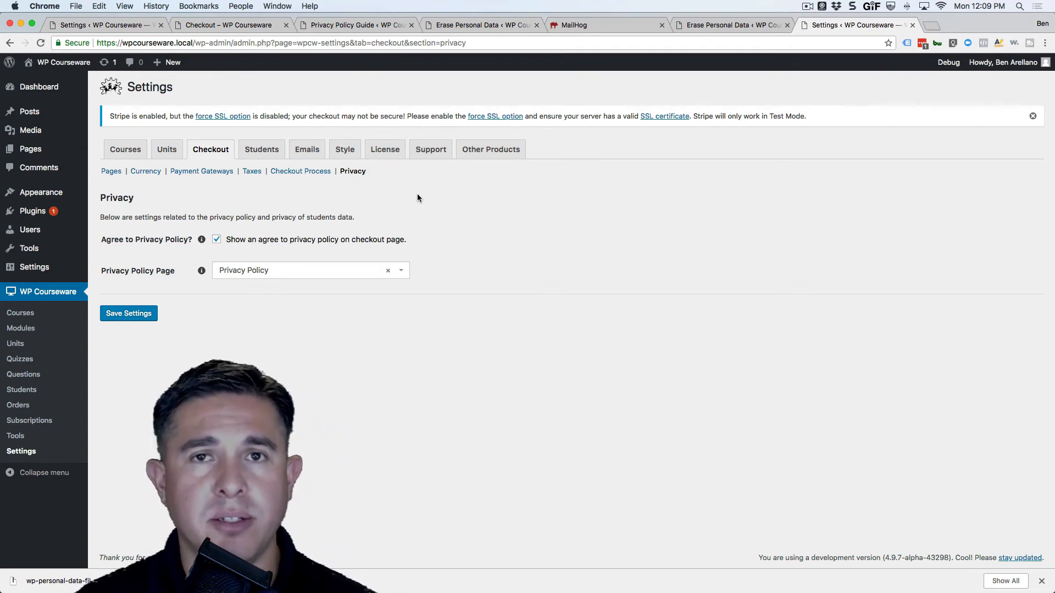
pyautogui.click(258, 151)
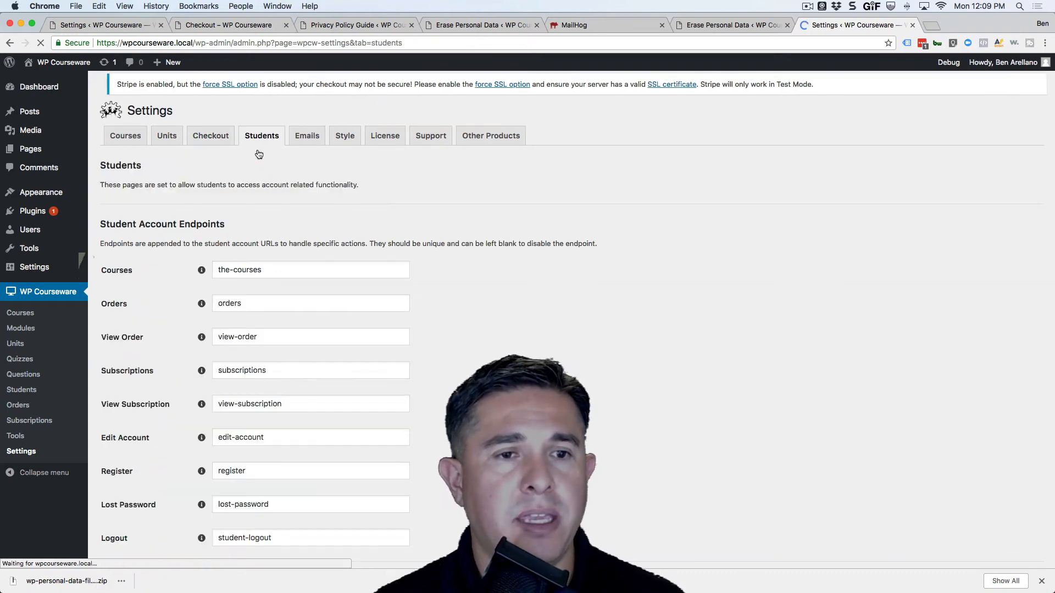
# Review the Students tab's account page and endpoint slugs, then bring up the Emails notification list
pyautogui.scroll(-1, 443, 296)
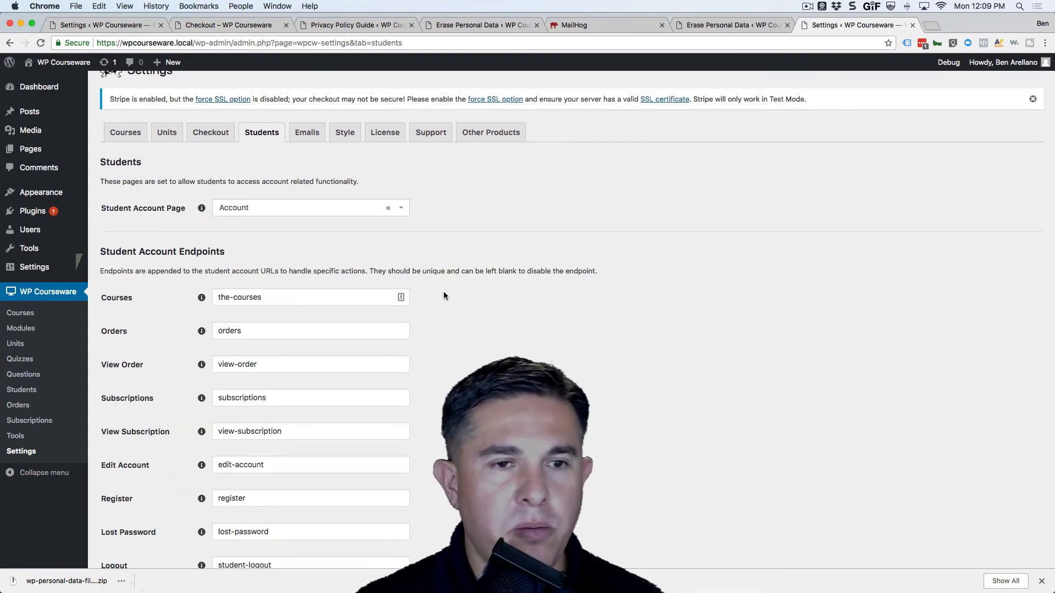
pyautogui.scroll(-3, 444, 307)
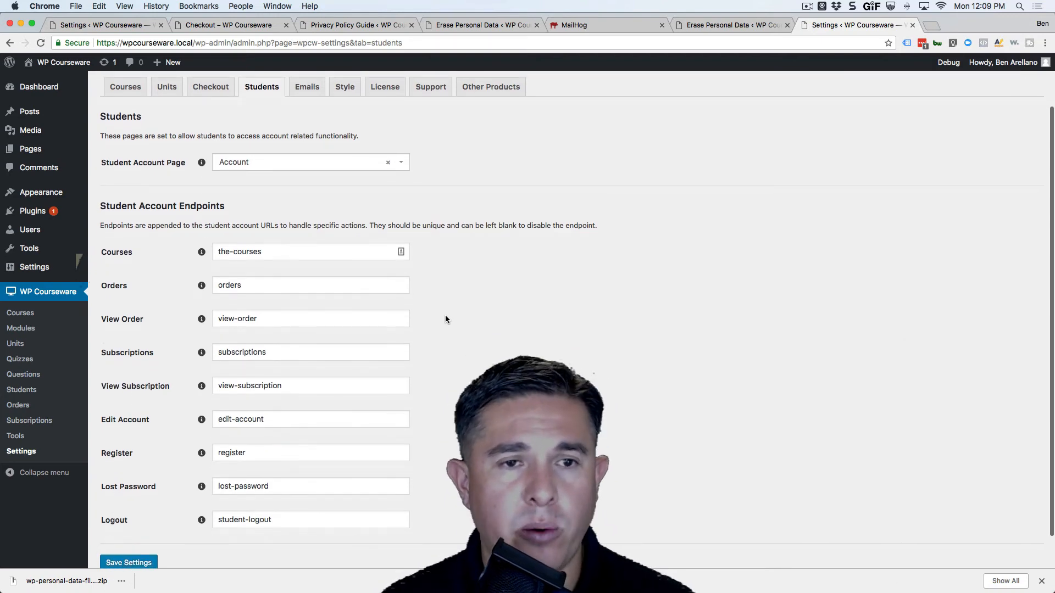
pyautogui.scroll(-1, 445, 316)
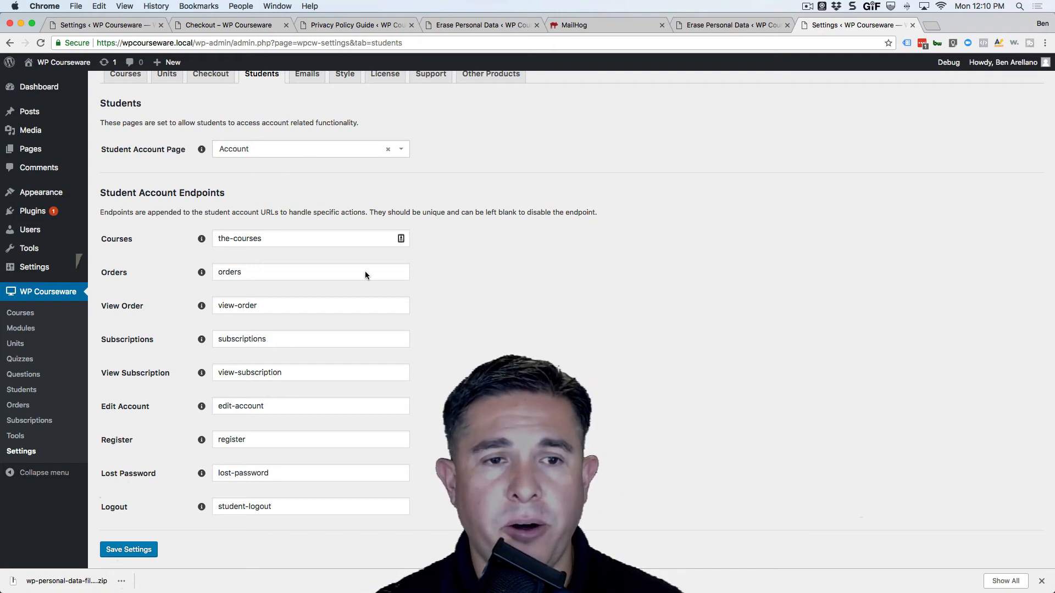
pyautogui.scroll(-1, 366, 269)
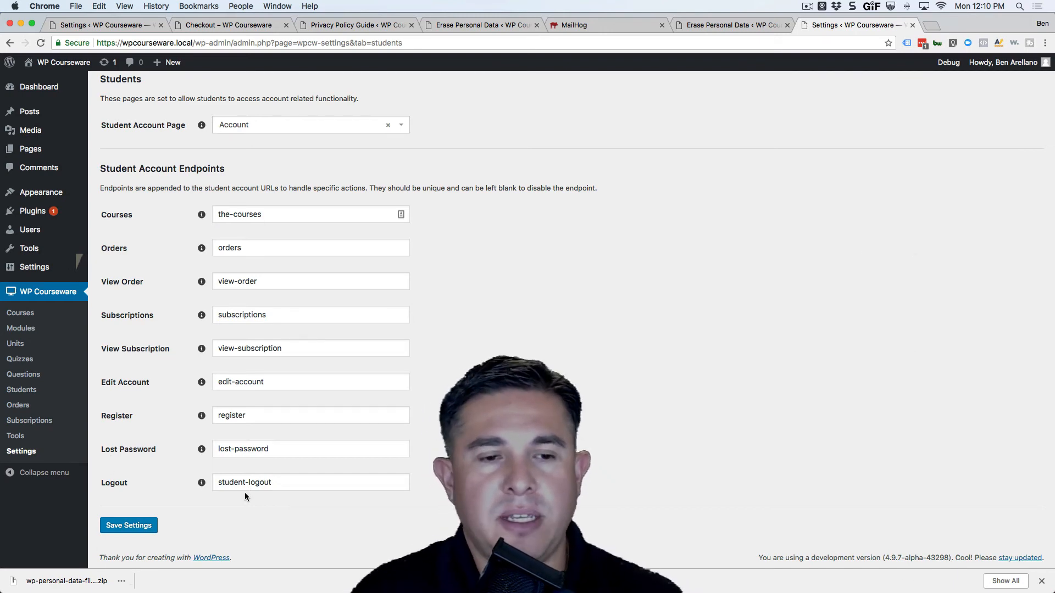
pyautogui.scroll(3, 371, 438)
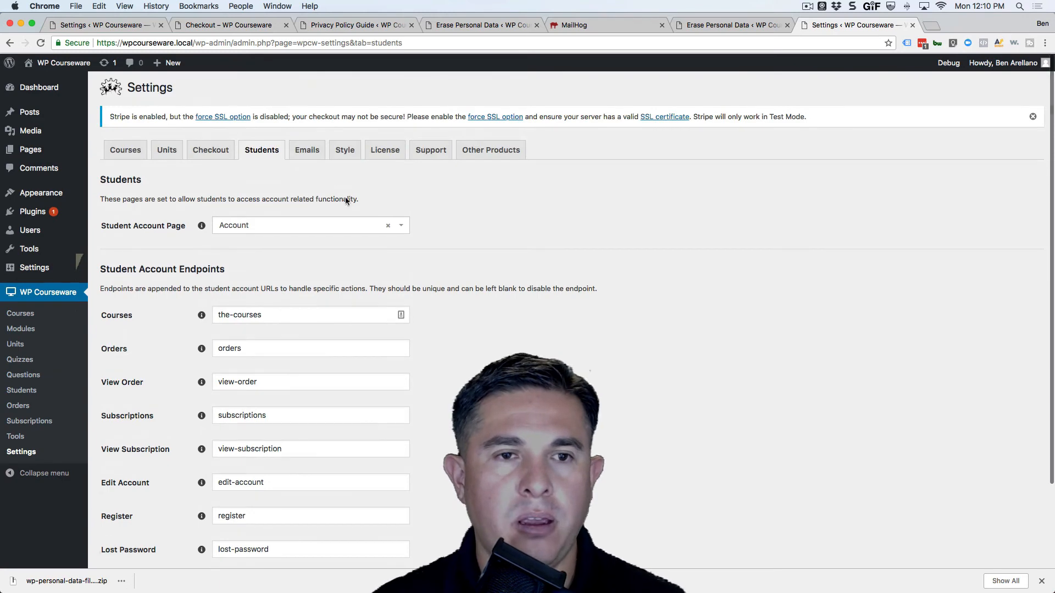
pyautogui.click(308, 151)
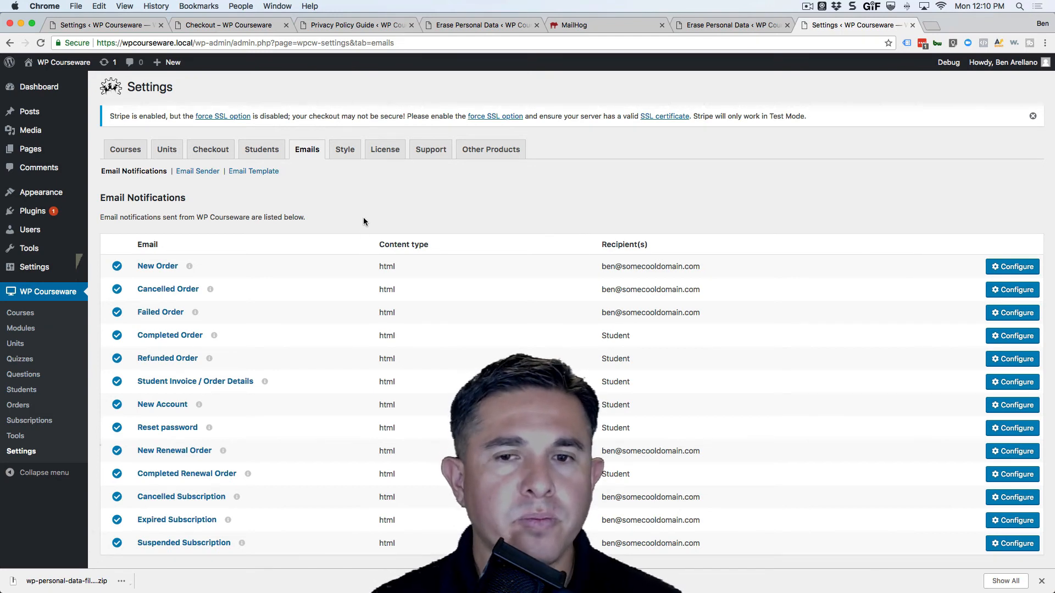
pyautogui.scroll(-1, 346, 306)
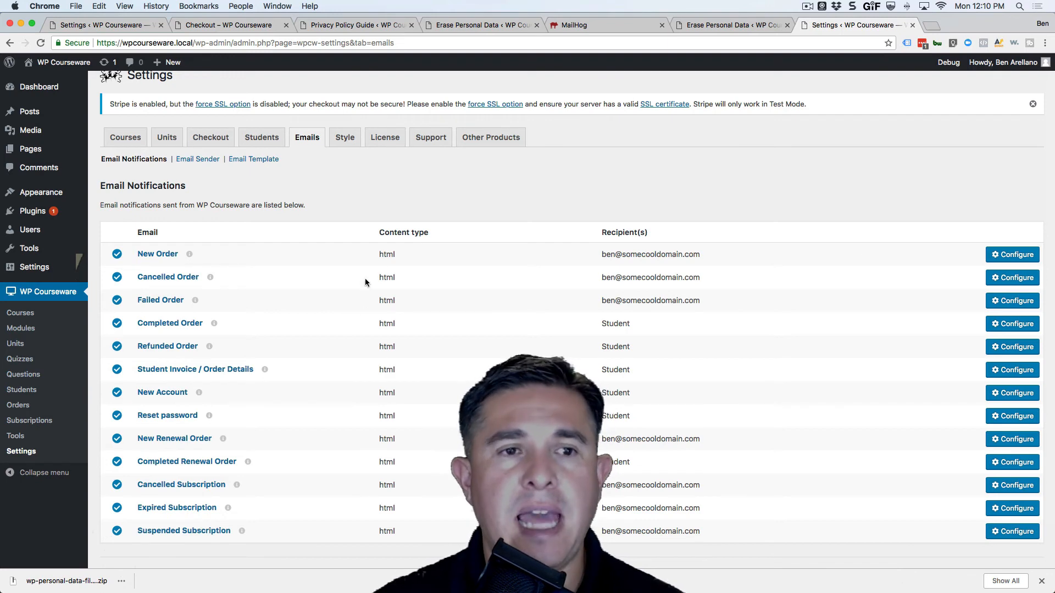
pyautogui.click(1014, 254)
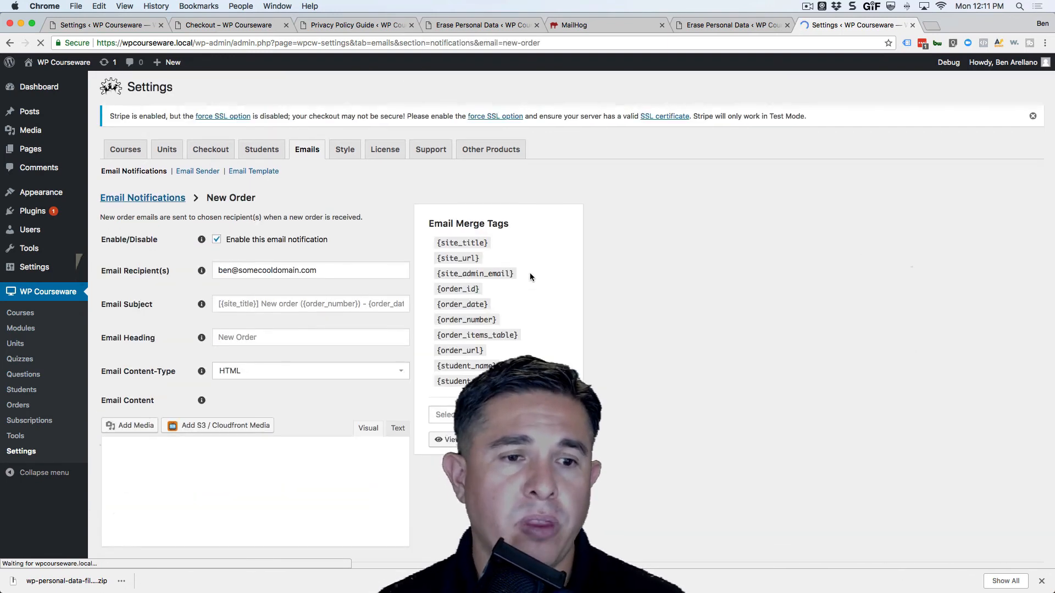
pyautogui.scroll(-3, 407, 379)
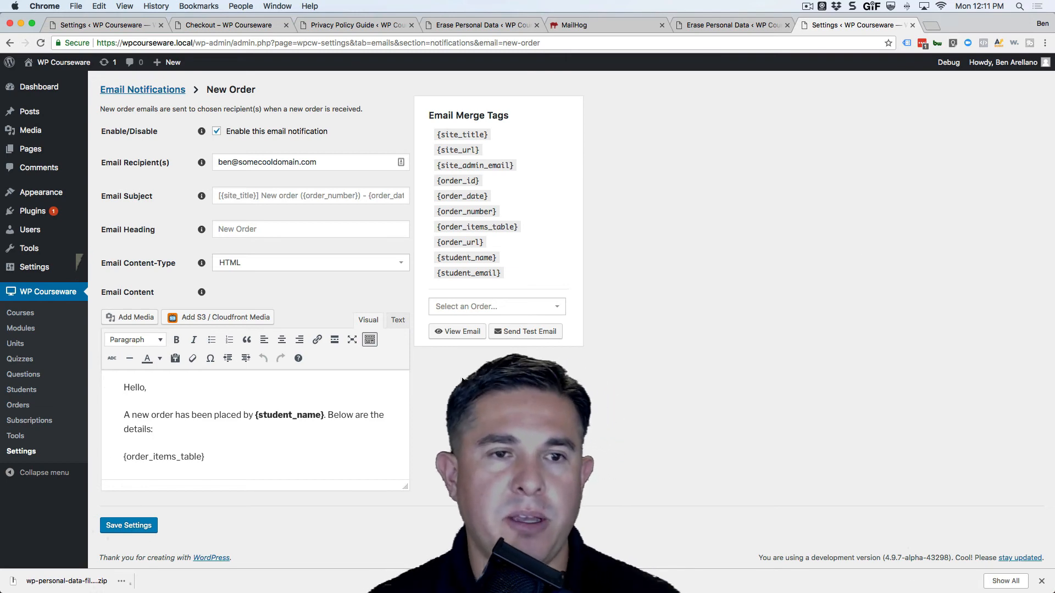
pyautogui.scroll(3, 462, 377)
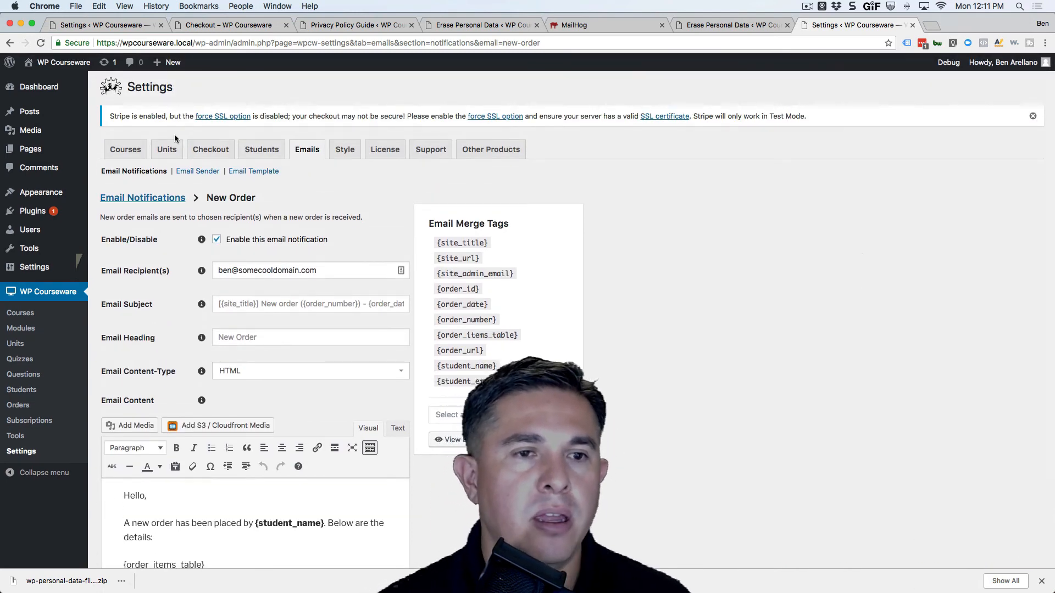
pyautogui.click(144, 197)
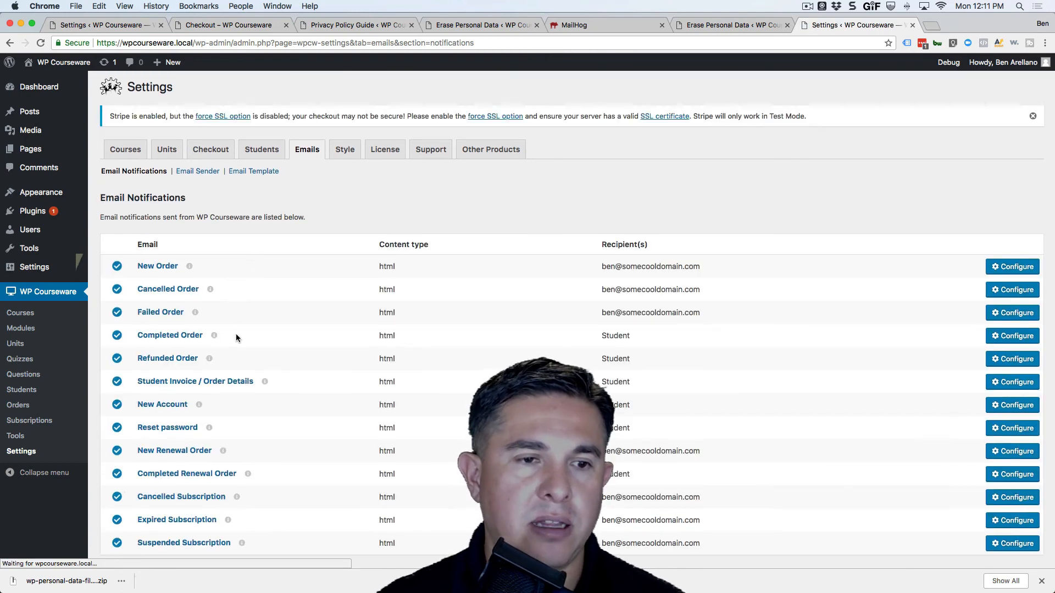
pyautogui.scroll(-2, 236, 332)
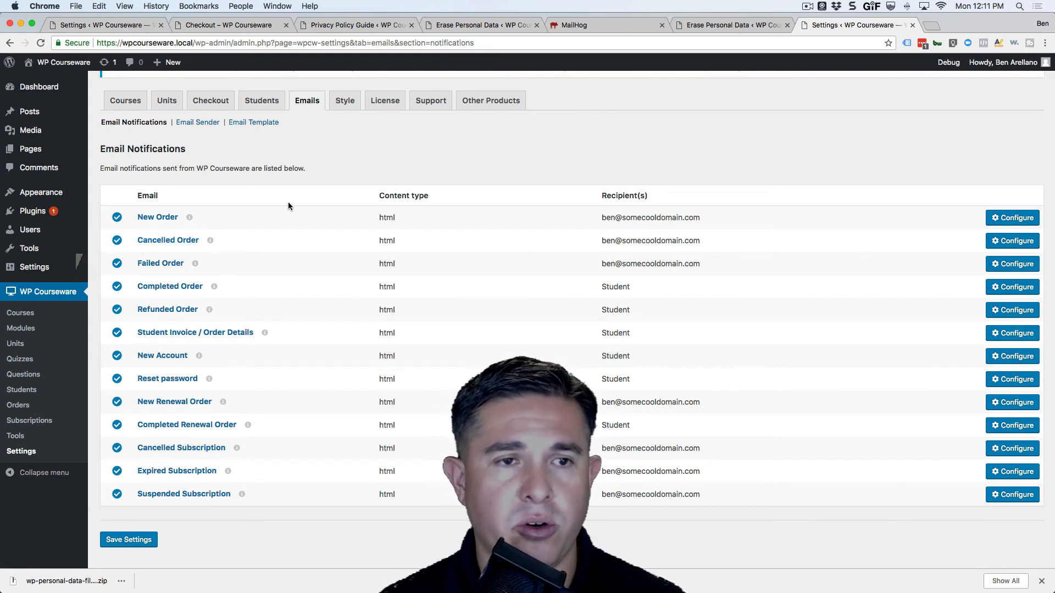
# Look over the Email Sender and Email Template sections, then open the New Order email's settings
pyautogui.click(198, 123)
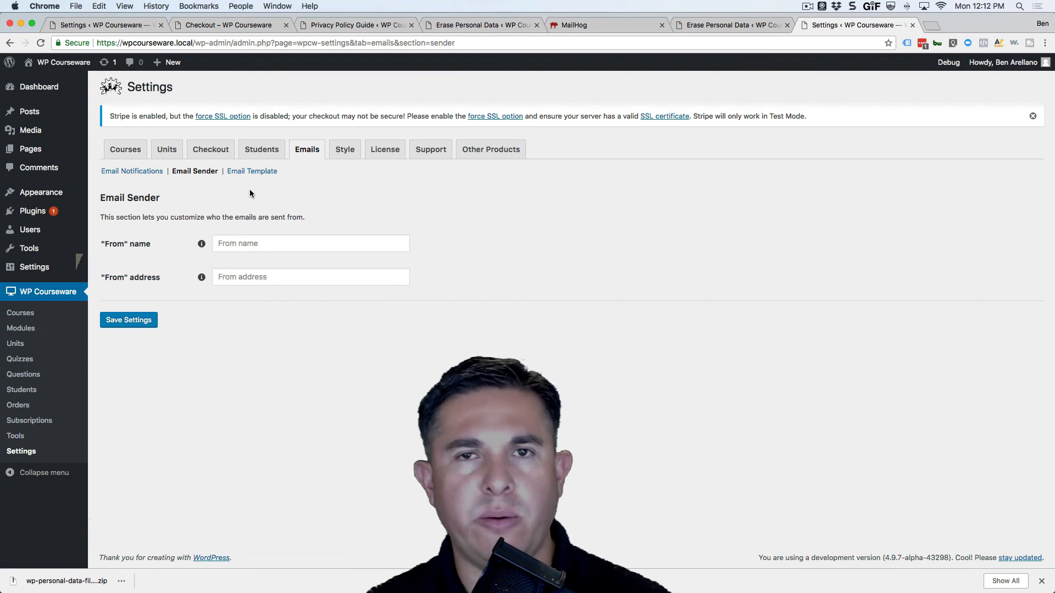
pyautogui.click(264, 171)
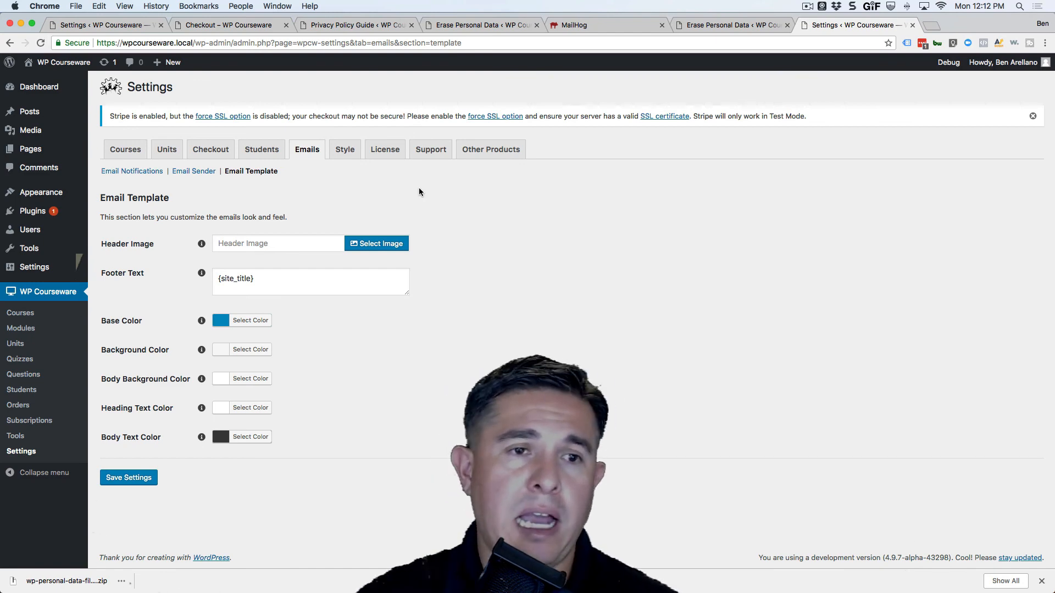
pyautogui.click(132, 171)
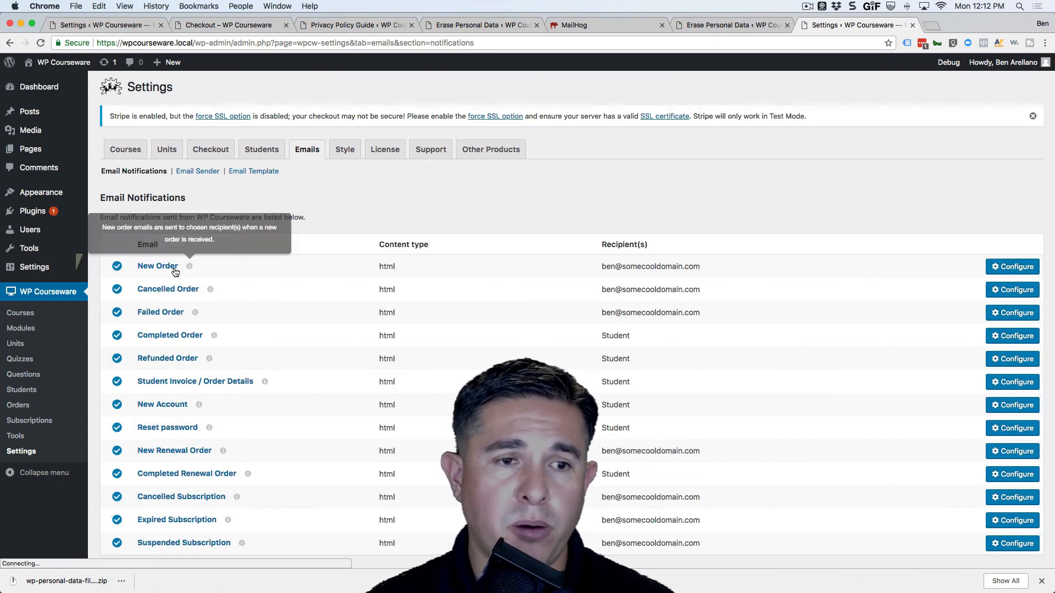
pyautogui.click(165, 266)
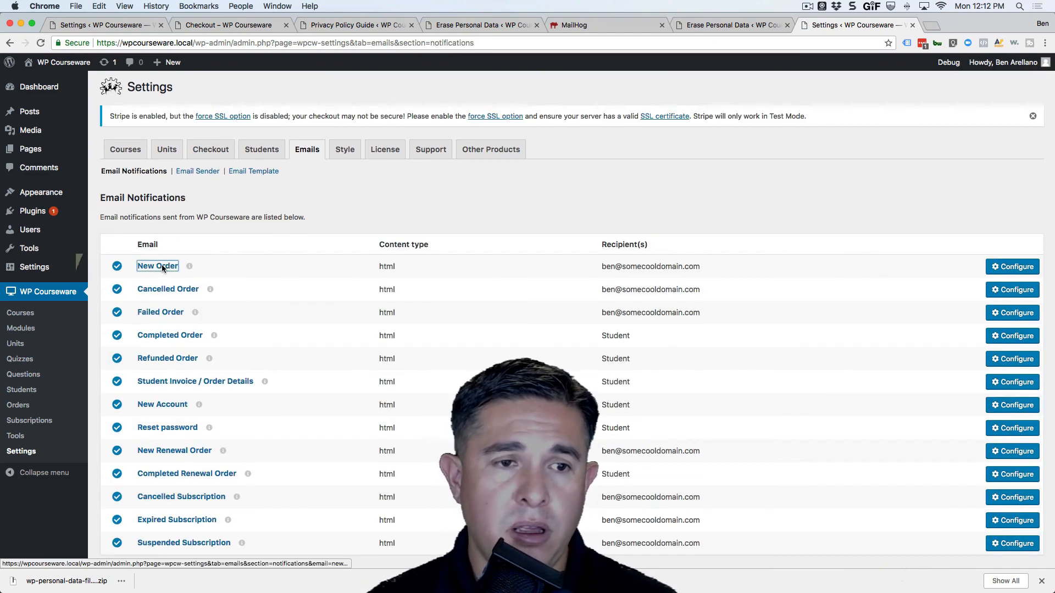